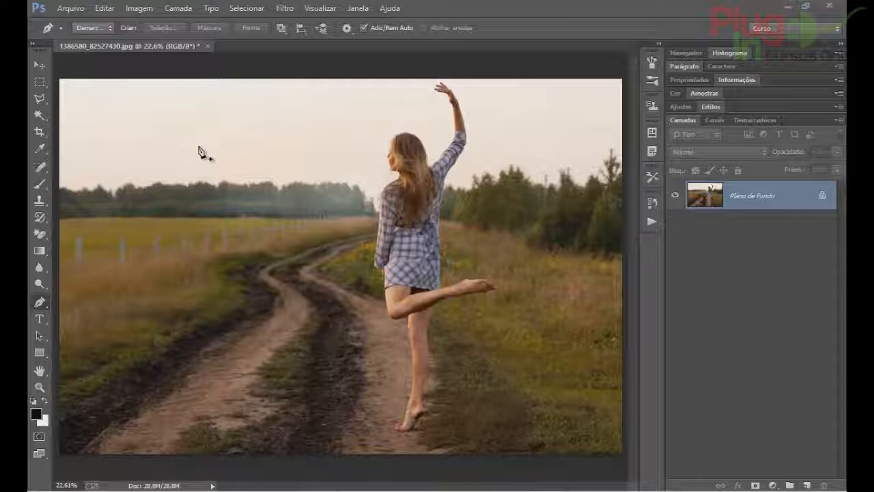
{"action": "left_click", "coordinate": [293, 247]}
{"action": "left_click", "coordinate": [236, 315]}
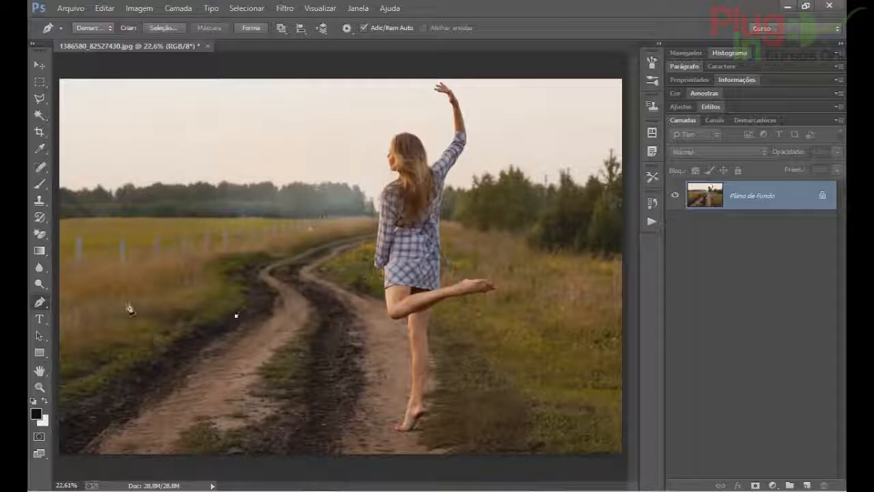
{"action": "left_click", "coordinate": [264, 165]}
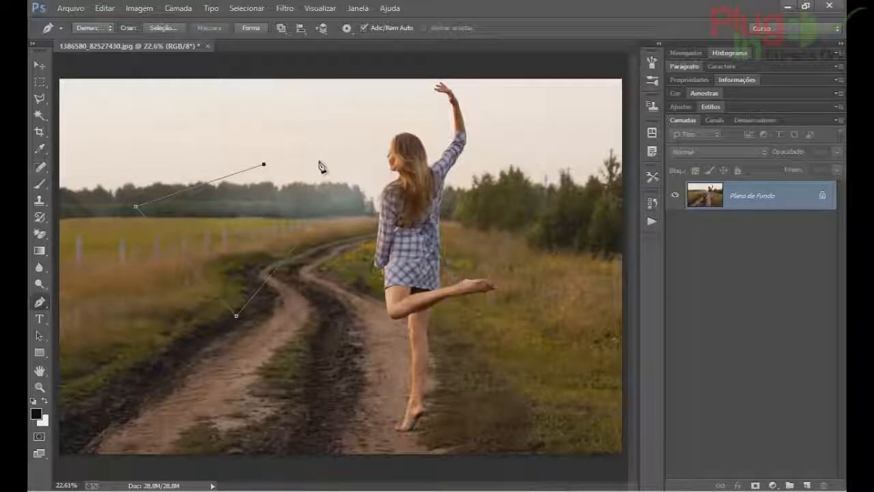
{"action": "key", "text": "Escape"}
{"action": "key", "text": "Escape"}
{"action": "left_click", "coordinate": [167, 155]}
{"action": "left_click_drag", "start_coordinate": [301, 251], "coordinate": [298, 293]}
{"action": "left_click_drag", "start_coordinate": [188, 320], "coordinate": [156, 232]}
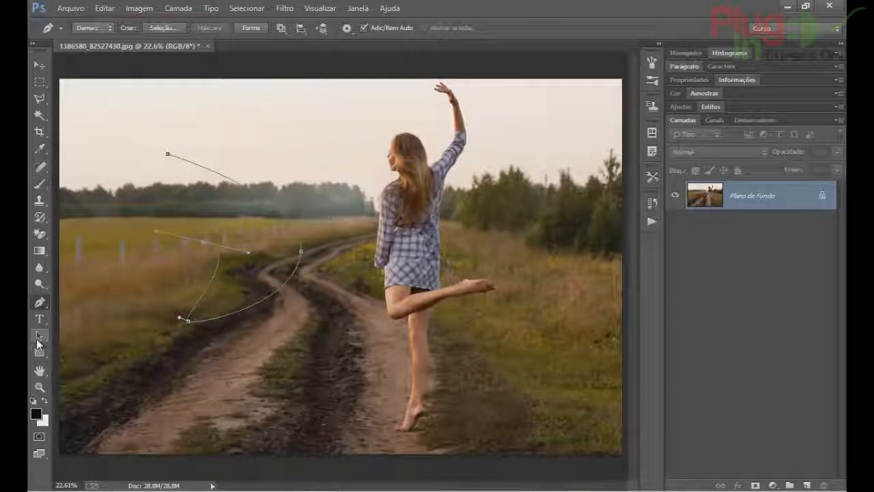
{"action": "left_click", "coordinate": [39, 337]}
{"action": "left_click_drag", "start_coordinate": [211, 282], "coordinate": [240, 268]}
{"action": "key", "text": "Delete"}
{"action": "key", "text": "Delete"}
Add an empty layer and draw a curved Pen tool path spiralling around the woman from her raised hand to her foot.
{"action": "left_click", "coordinate": [40, 301]}
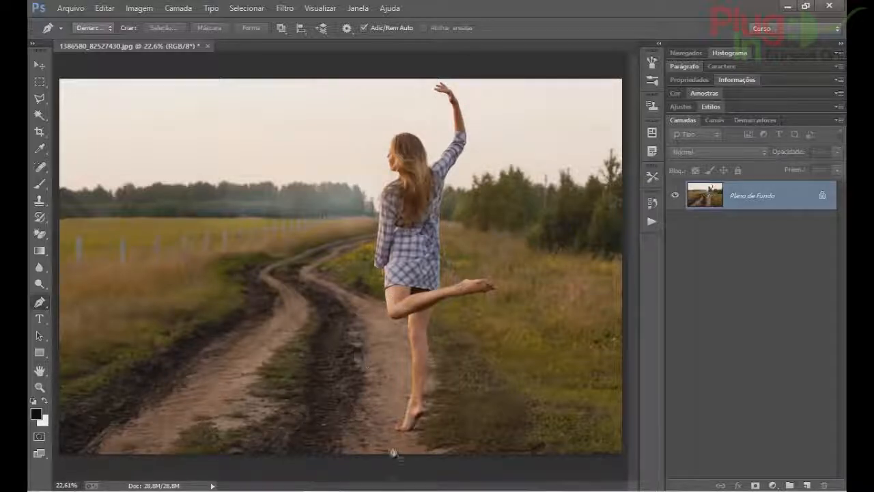
{"action": "left_click", "coordinate": [396, 379]}
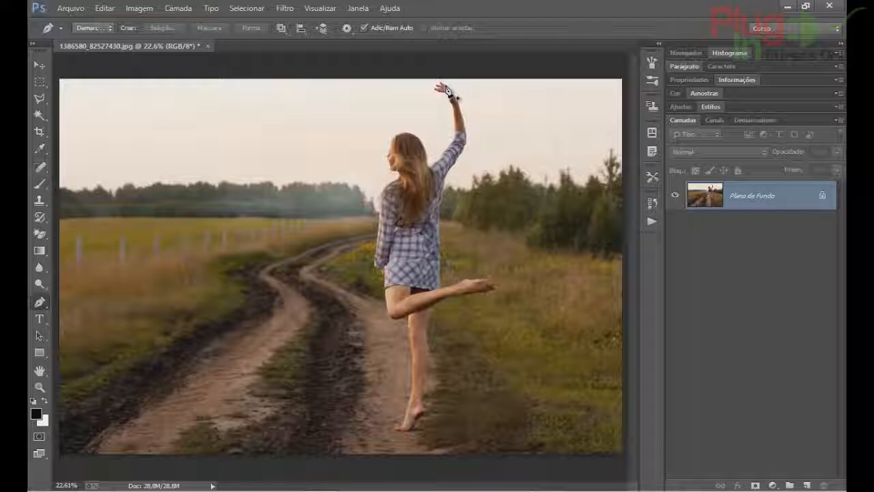
{"action": "key", "text": "ctrl+shift+alt+n"}
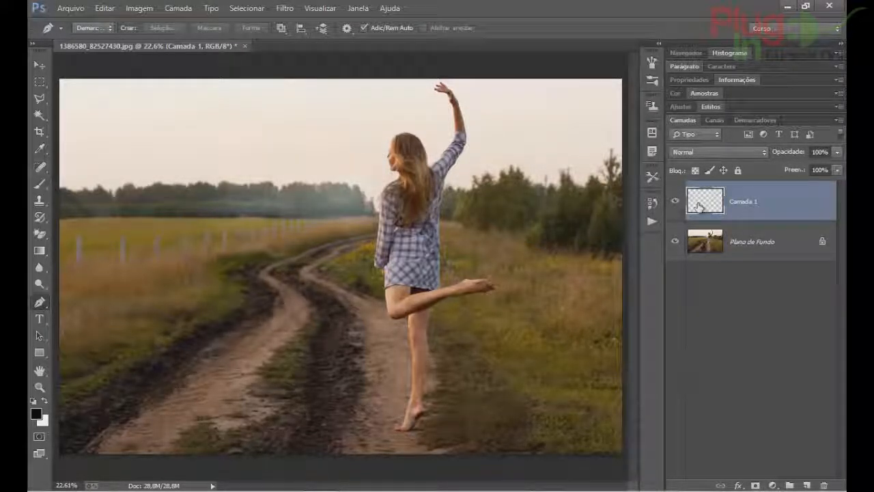
{"action": "left_click", "coordinate": [441, 82]}
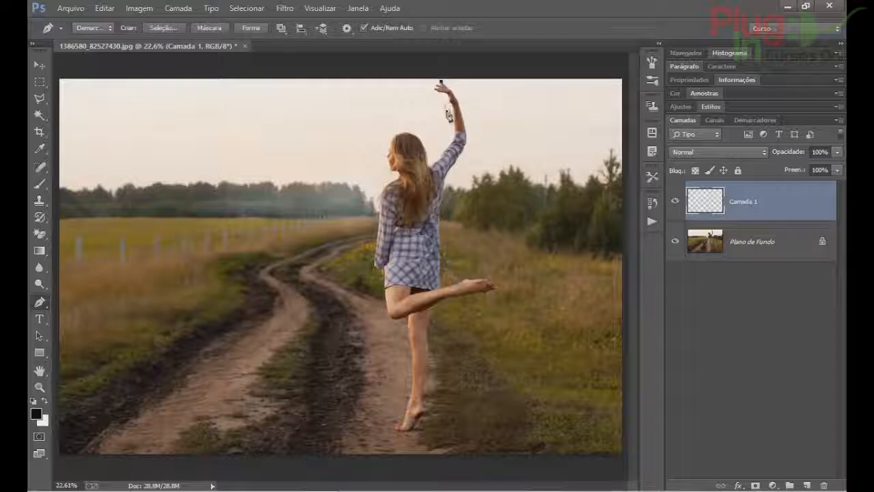
{"action": "left_click_drag", "start_coordinate": [450, 114], "coordinate": [502, 118]}
{"action": "left_click_drag", "start_coordinate": [450, 141], "coordinate": [422, 148]}
{"action": "left_click_drag", "start_coordinate": [416, 185], "coordinate": [526, 203]}
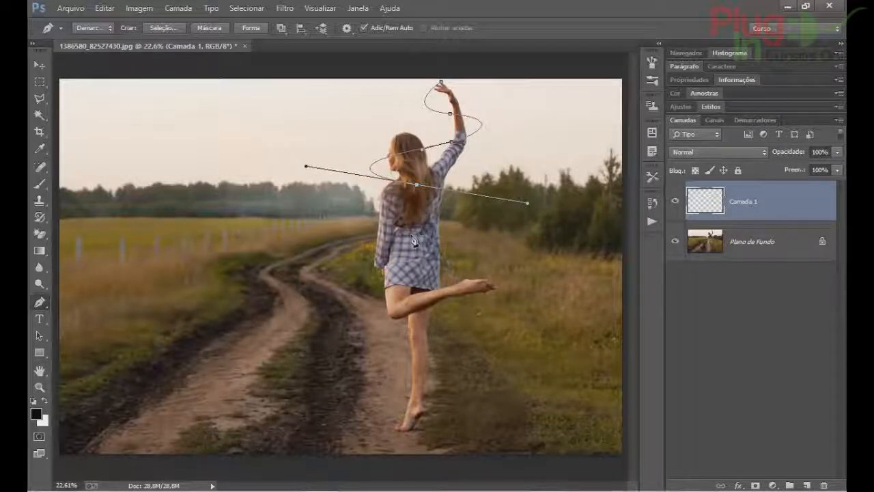
{"action": "left_click_drag", "start_coordinate": [417, 275], "coordinate": [523, 278]}
{"action": "left_click_drag", "start_coordinate": [412, 310], "coordinate": [258, 312]}
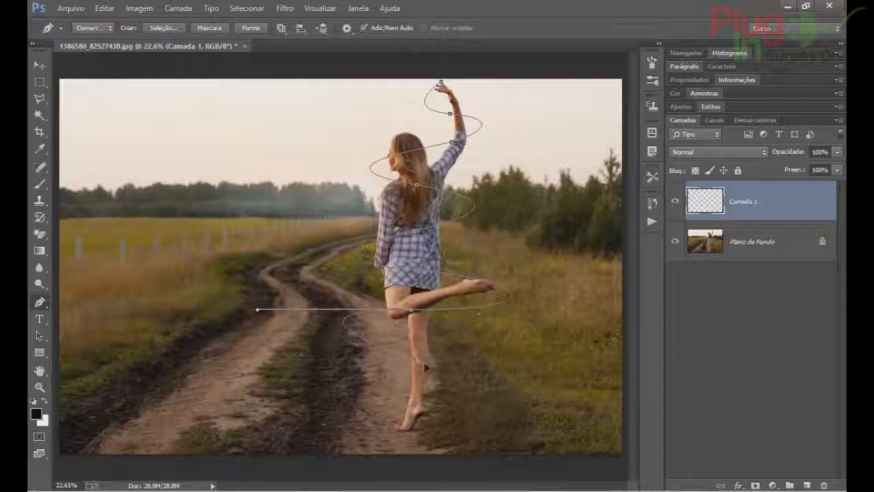
{"action": "left_click_drag", "start_coordinate": [411, 385], "coordinate": [347, 388]}
{"action": "left_click_drag", "start_coordinate": [411, 417], "coordinate": [465, 427]}
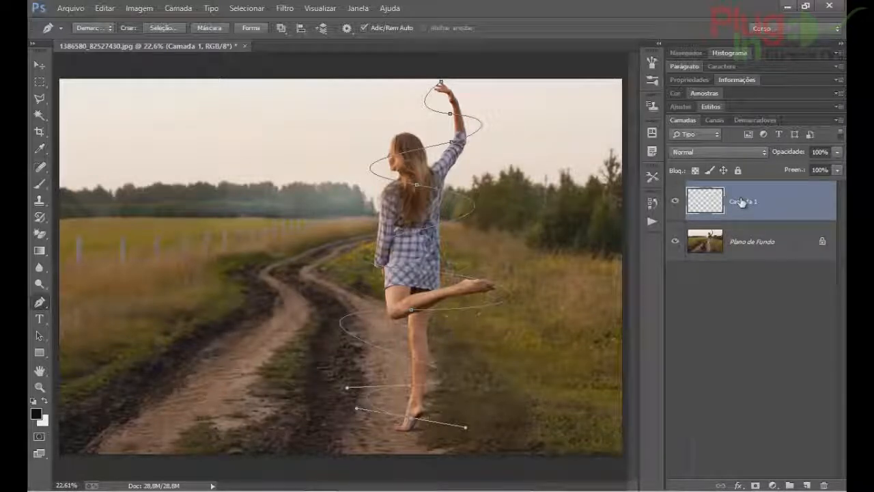
Set the foreground color to red, cc0a0a.
{"action": "left_click", "coordinate": [36, 414]}
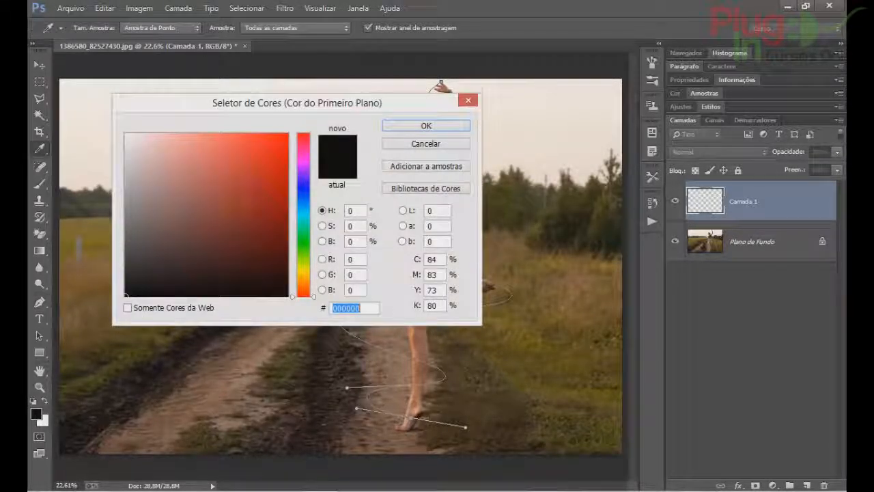
{"action": "left_click", "coordinate": [278, 165]}
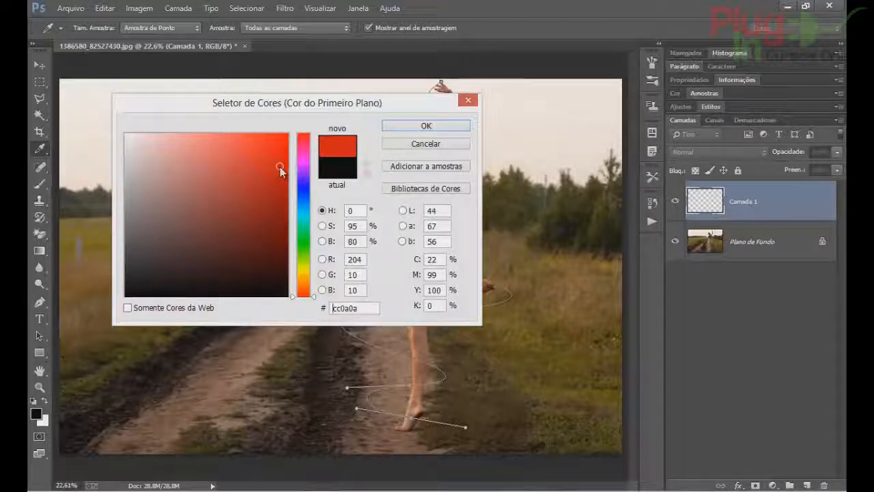
{"action": "left_click", "coordinate": [414, 127]}
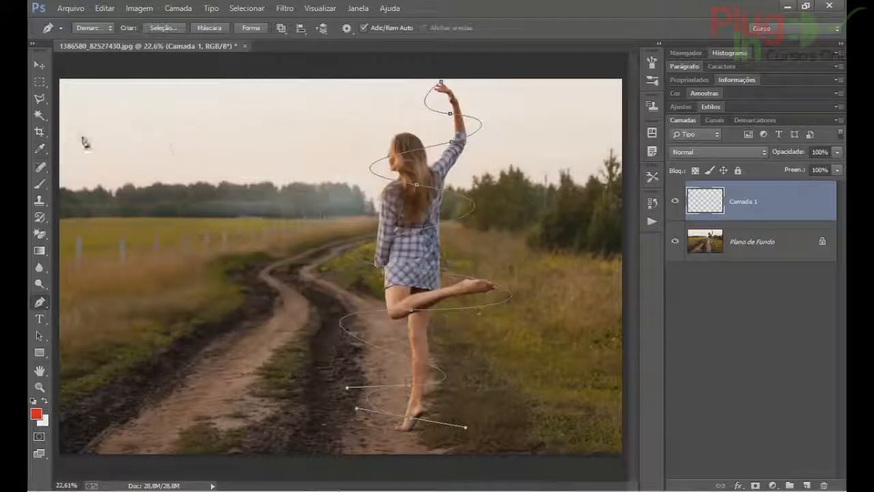
Check the Brush tool's current size and hardness.
{"action": "left_click", "coordinate": [38, 185]}
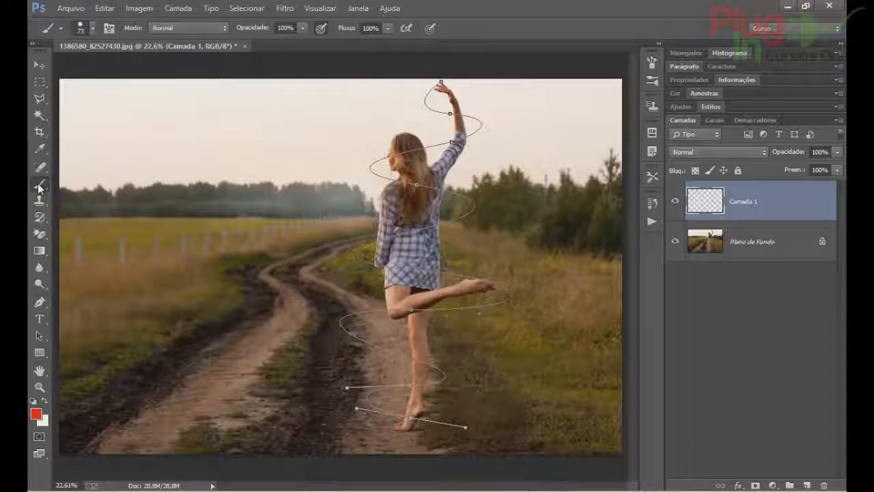
{"action": "left_click", "coordinate": [92, 28]}
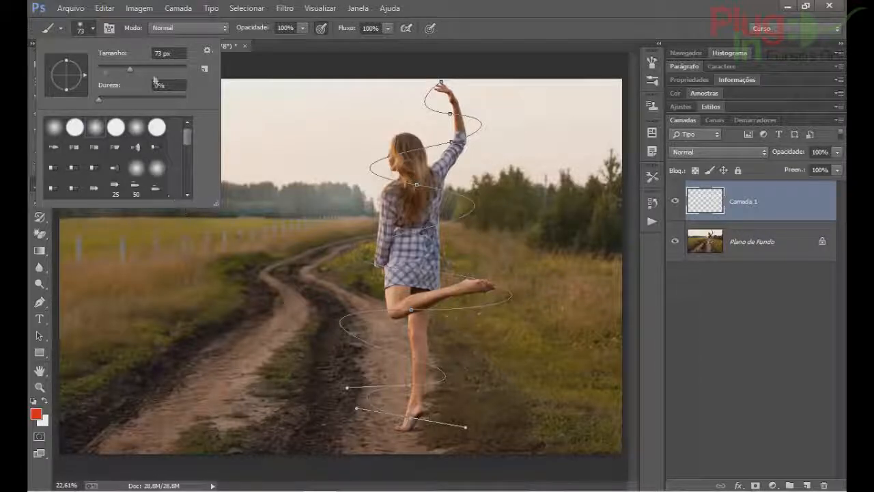
{"action": "left_click", "coordinate": [505, 6]}
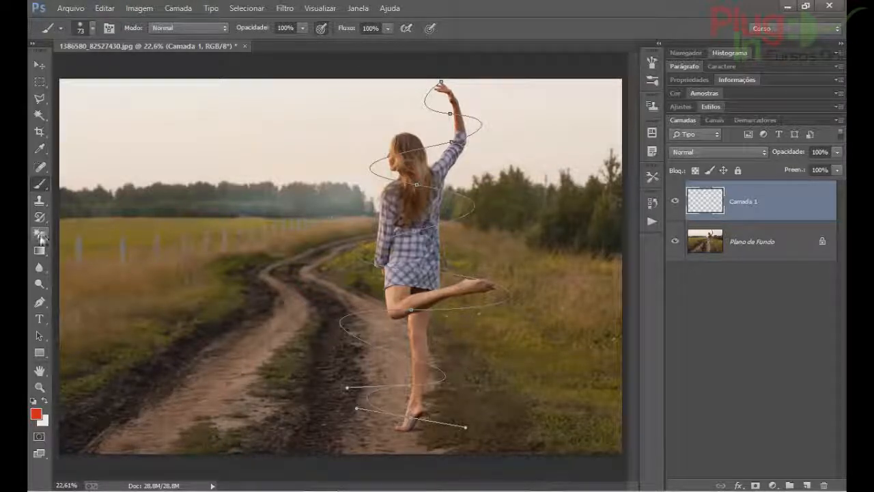
Stroke the spiral path on the new layer using the brush (Pincel) with Simular Pressão enabled.
{"action": "left_click", "coordinate": [40, 302]}
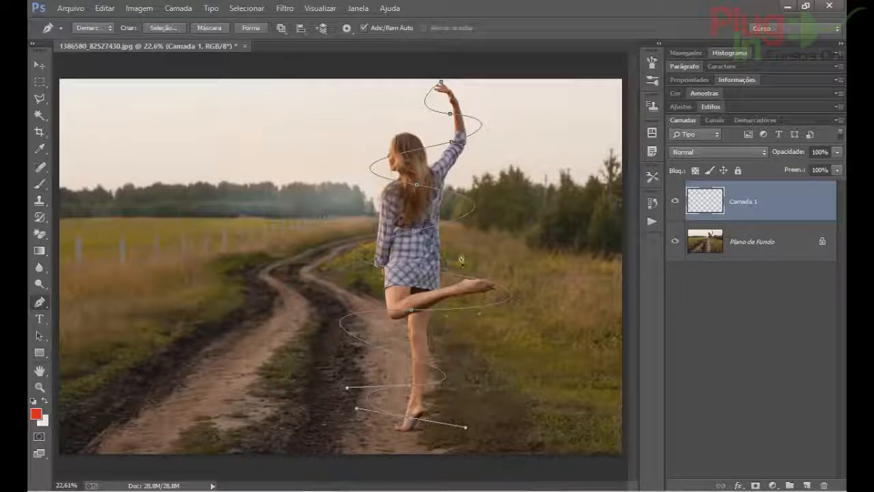
{"action": "right_click", "coordinate": [441, 228]}
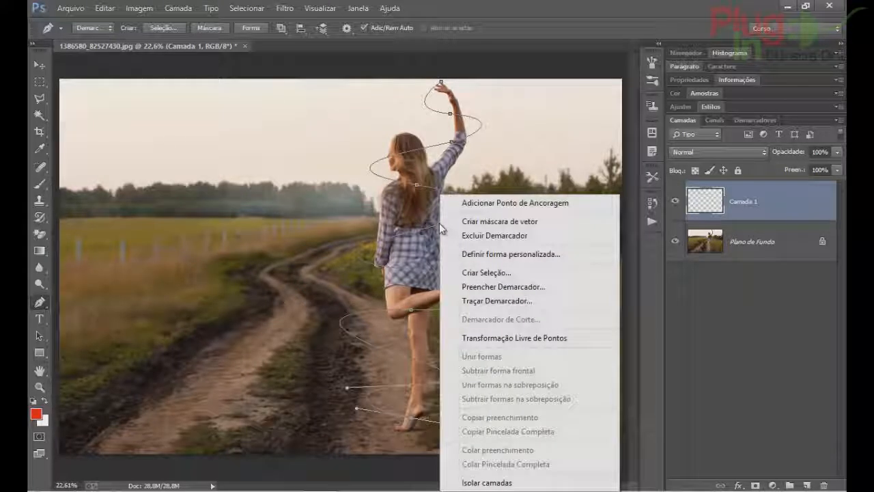
{"action": "left_click", "coordinate": [486, 301]}
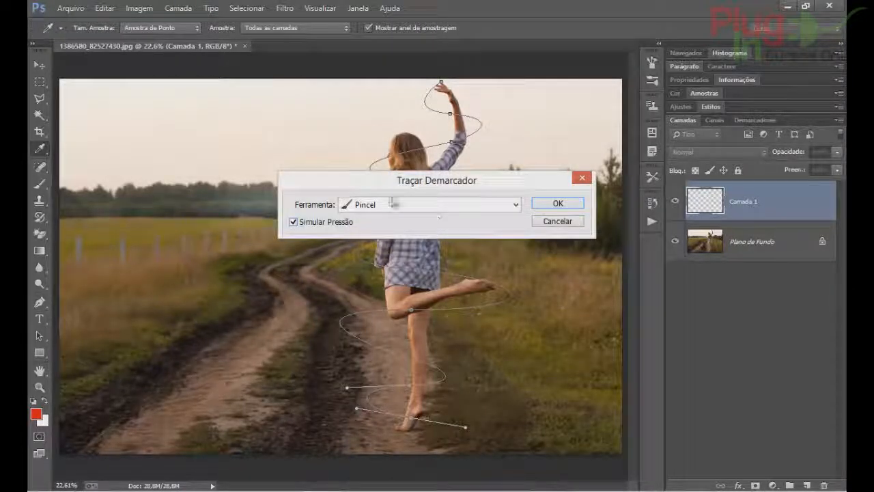
{"action": "left_click", "coordinate": [359, 206]}
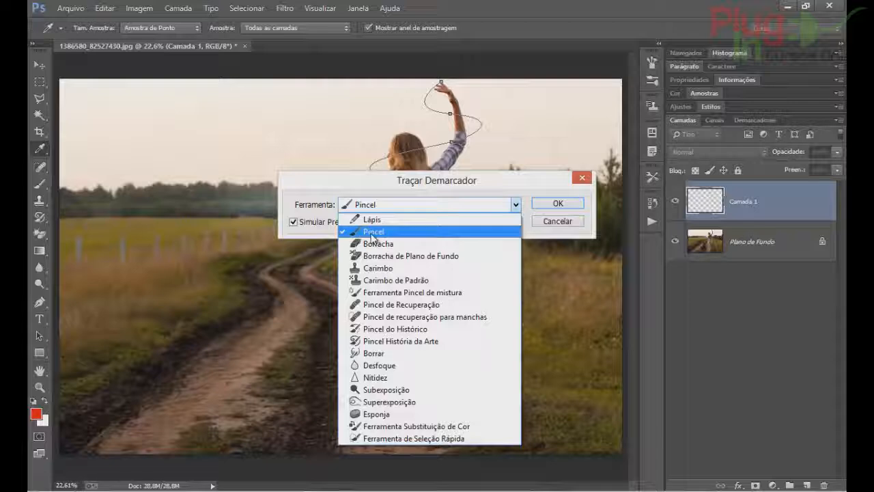
{"action": "left_click", "coordinate": [372, 236]}
{"action": "left_click", "coordinate": [362, 206]}
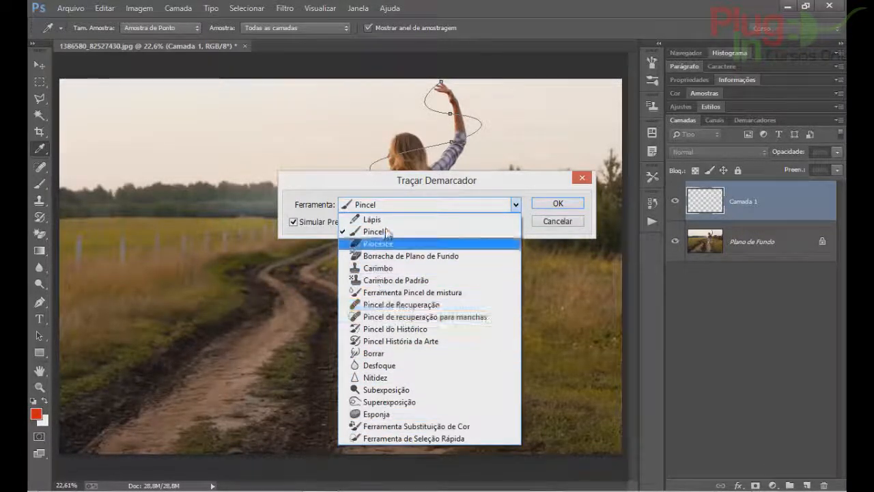
{"action": "left_click", "coordinate": [384, 232]}
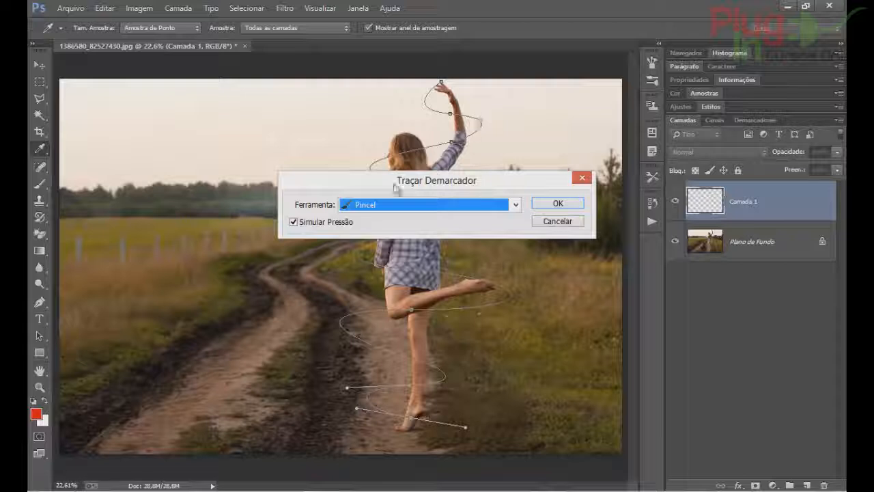
{"action": "left_click", "coordinate": [558, 203]}
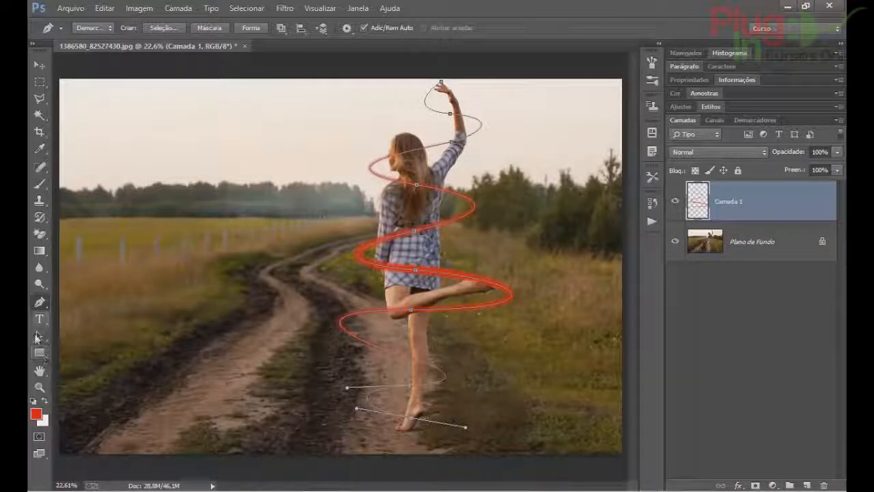
Delete the spiral path, leaving only its painted red stroke.
{"action": "key", "text": "a"}
{"action": "left_click_drag", "start_coordinate": [413, 242], "coordinate": [298, 245]}
{"action": "key", "text": "Return"}
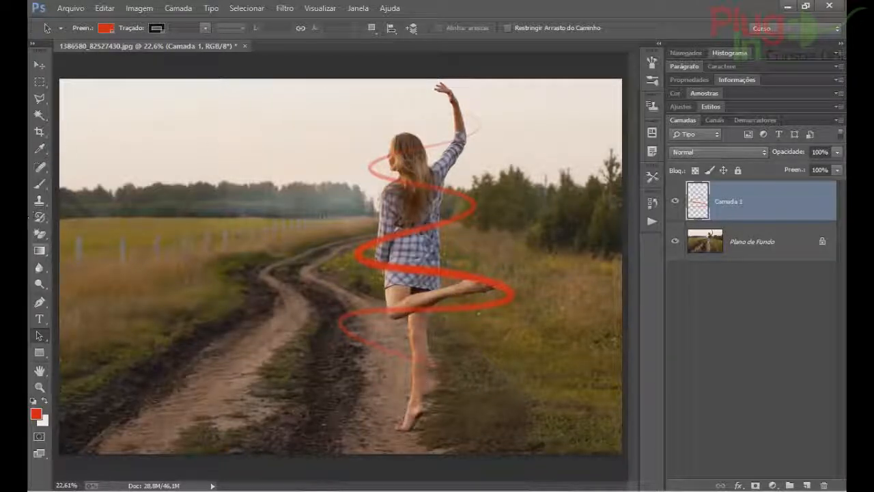
Erase the red stroke where it crosses the woman's raised arm and the hair on her head, reducing the Eraser to 35 px.
{"action": "left_click_drag", "start_coordinate": [40, 233], "coordinate": [82, 231]}
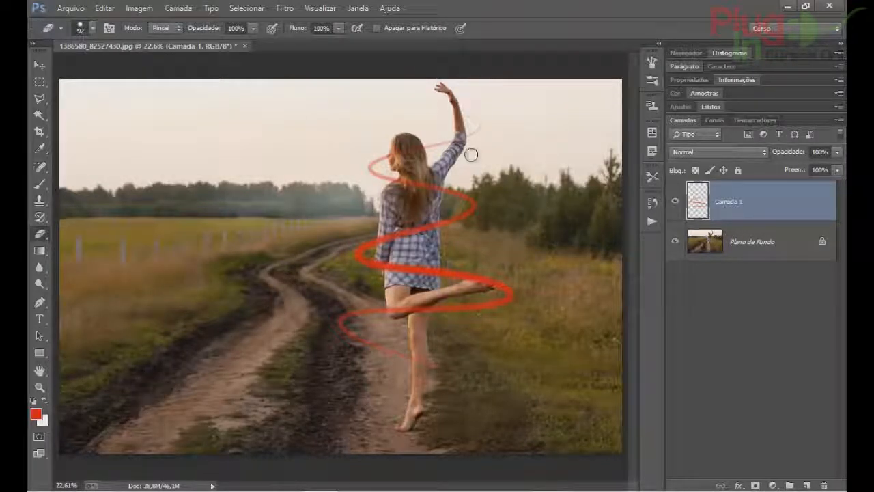
{"action": "scroll", "coordinate": [471, 153], "scroll_direction": "up", "scroll_amount": 5}
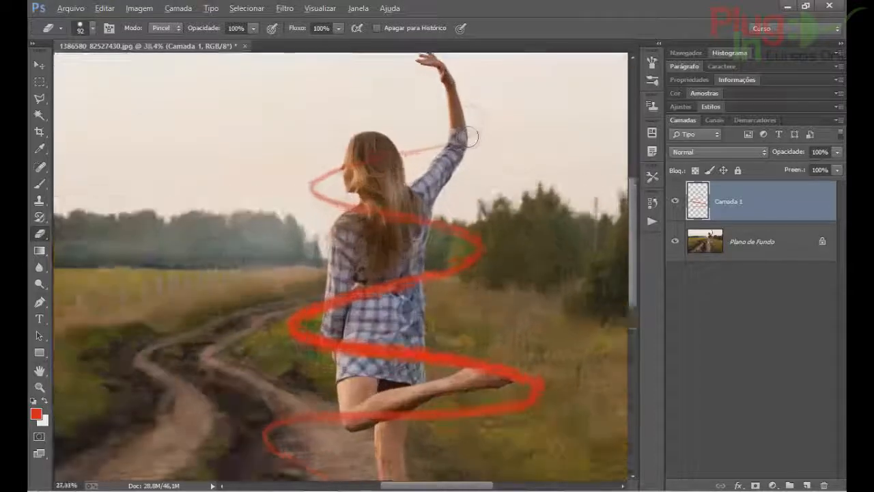
{"action": "key", "text": "alt"}
{"action": "key", "text": "bracketleft"}
{"action": "left_click_drag", "start_coordinate": [459, 134], "coordinate": [456, 94]}
{"action": "key", "text": "bracketleft"}
{"action": "key", "text": "bracketleft"}
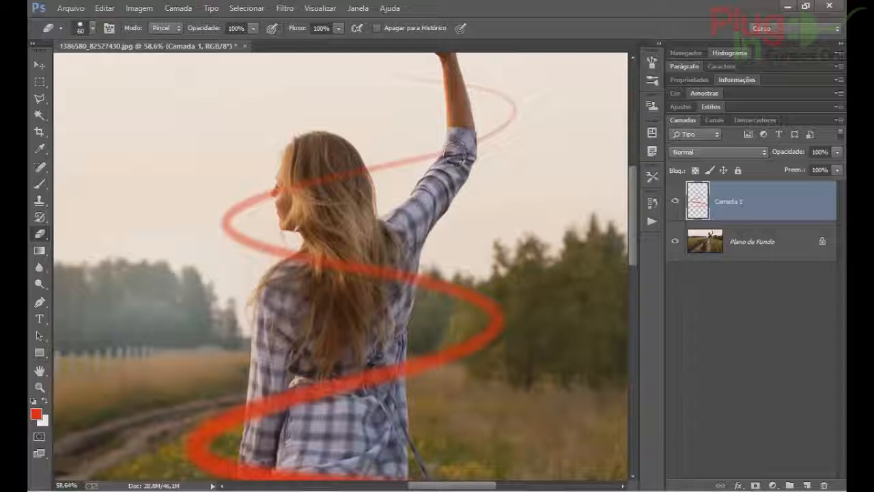
{"action": "left_click_drag", "start_coordinate": [452, 165], "coordinate": [314, 183]}
{"action": "key", "text": "bracketleft"}
{"action": "key", "text": "bracketleft"}
{"action": "key", "text": "bracketleft"}
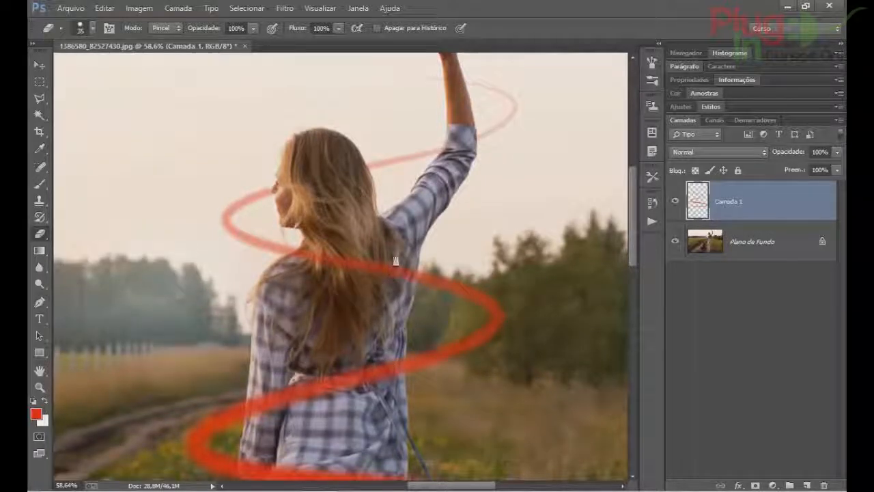
Erase the red stroke where it crosses the woman's waist and lowered arm.
{"action": "left_click_drag", "start_coordinate": [392, 369], "coordinate": [393, 233]}
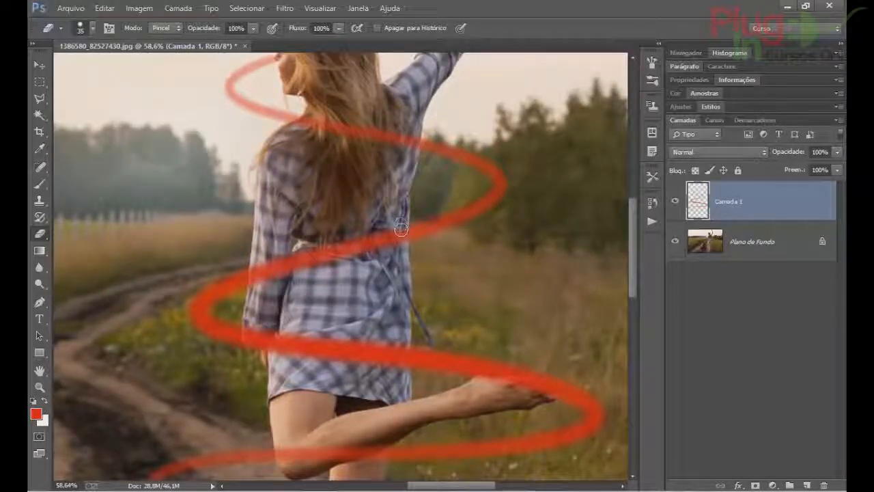
{"action": "mouse_move", "coordinate": [399, 237]}
{"action": "left_mouse_down"}
{"action": "mouse_move", "coordinate": [396, 252]}
{"action": "mouse_move", "coordinate": [375, 232]}
{"action": "mouse_move", "coordinate": [344, 254]}
{"action": "mouse_move", "coordinate": [349, 240]}
{"action": "left_mouse_up"}
{"action": "mouse_move", "coordinate": [351, 281]}
{"action": "left_mouse_down"}
{"action": "mouse_move", "coordinate": [337, 258]}
{"action": "mouse_move", "coordinate": [301, 268]}
{"action": "mouse_move", "coordinate": [310, 251]}
{"action": "mouse_move", "coordinate": [289, 262]}
{"action": "mouse_move", "coordinate": [281, 285]}
{"action": "mouse_move", "coordinate": [257, 269]}
{"action": "mouse_move", "coordinate": [253, 293]}
{"action": "left_mouse_up"}
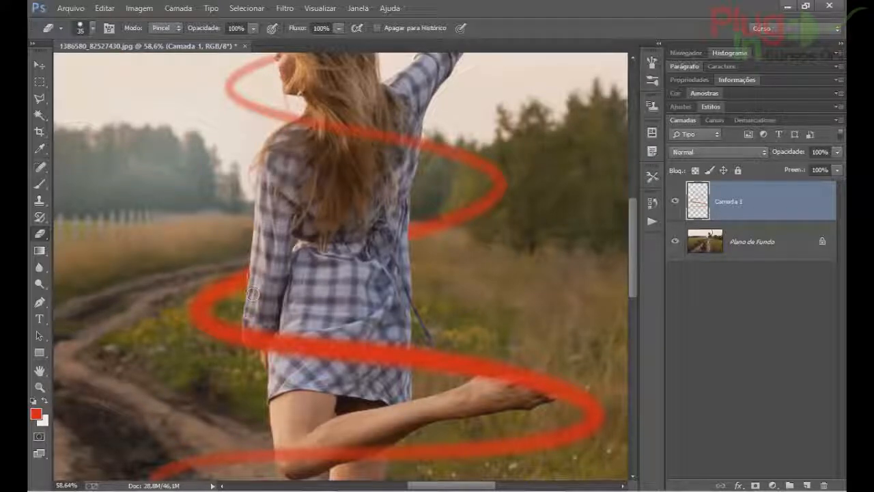
Erase the red stroke where it crosses the woman's bent leg at the knee, and fit the whole image on screen.
{"action": "left_click_drag", "start_coordinate": [383, 269], "coordinate": [376, 125]}
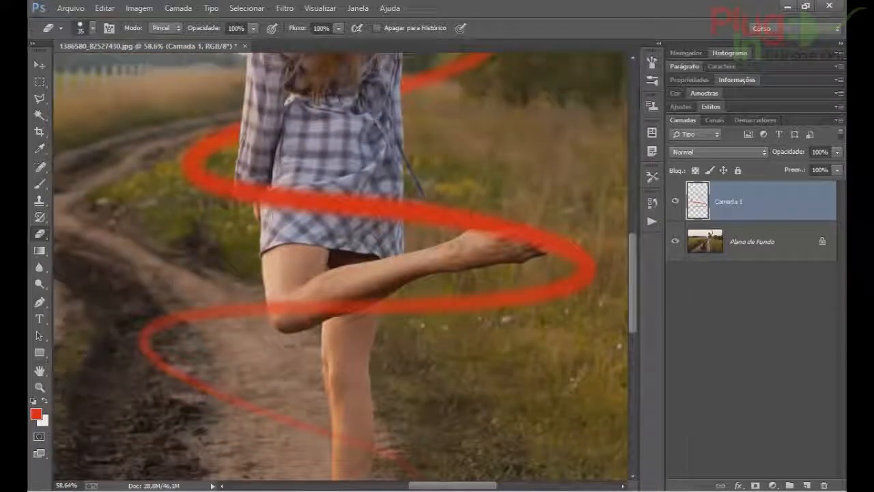
{"action": "mouse_move", "coordinate": [377, 298]}
{"action": "left_mouse_down"}
{"action": "mouse_move", "coordinate": [371, 307]}
{"action": "mouse_move", "coordinate": [357, 297]}
{"action": "mouse_move", "coordinate": [328, 312]}
{"action": "mouse_move", "coordinate": [276, 316]}
{"action": "mouse_move", "coordinate": [349, 302]}
{"action": "left_mouse_up"}
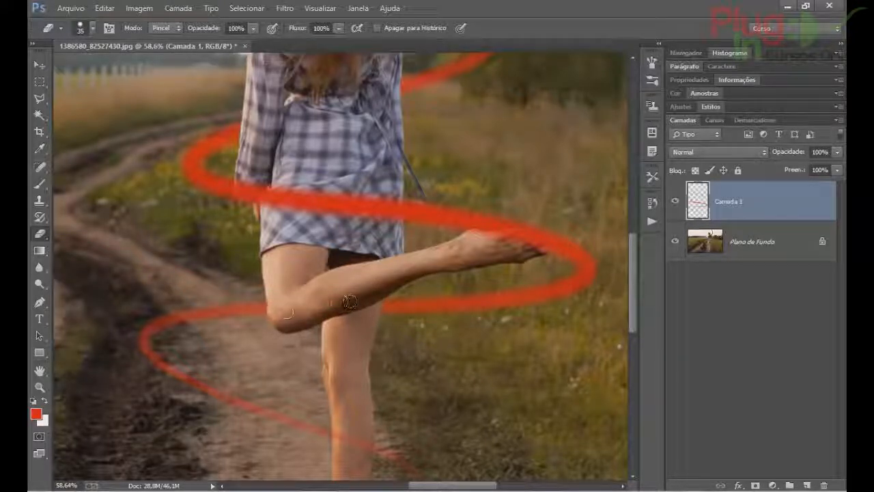
{"action": "scroll", "coordinate": [366, 374], "scroll_direction": "down", "scroll_amount": 5}
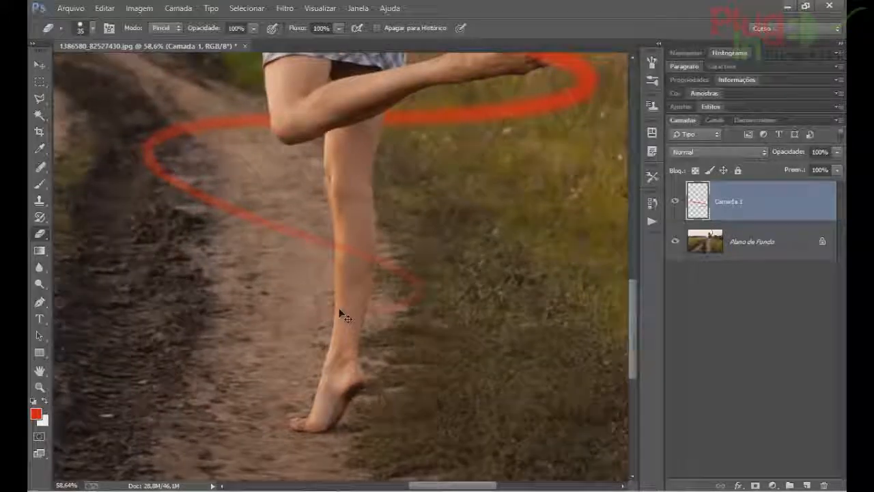
{"action": "key", "text": "ctrl+0"}
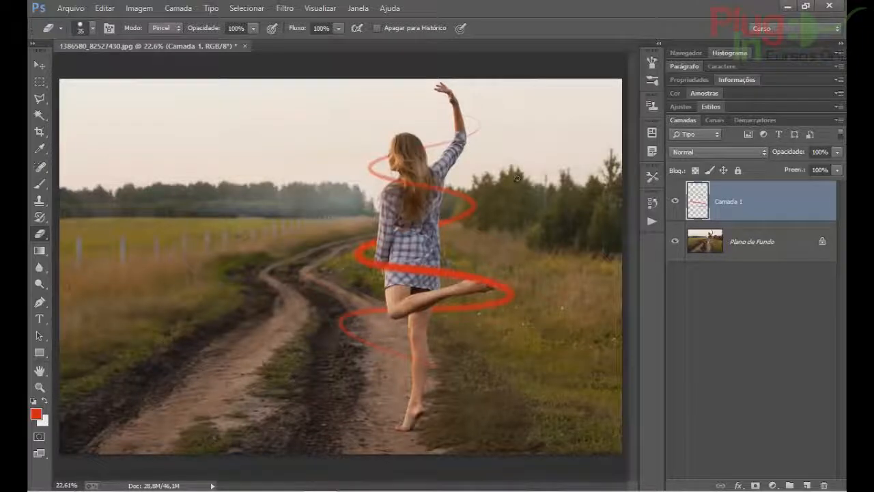
Add an Inner Glow and an Outer Glow to the red stroke's layer, setting the Outer Glow colour to ba0433.
{"action": "double_click", "coordinate": [779, 209]}
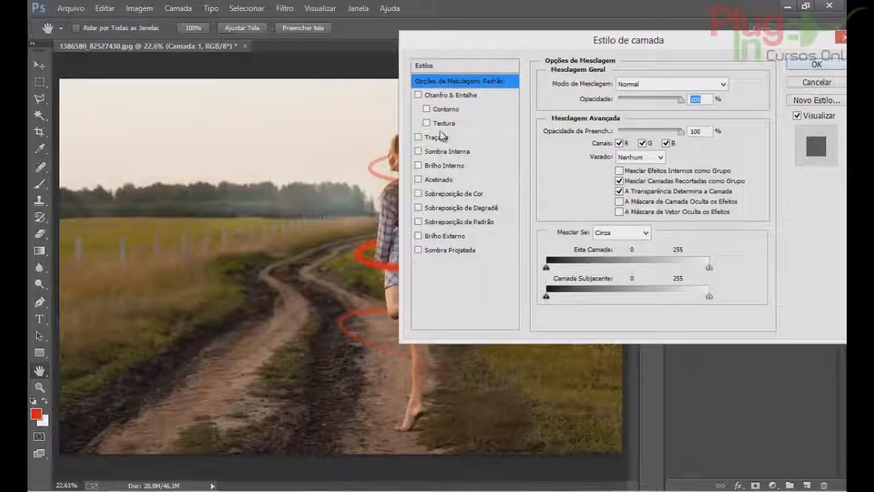
{"action": "left_click_drag", "start_coordinate": [496, 51], "coordinate": [601, 121]}
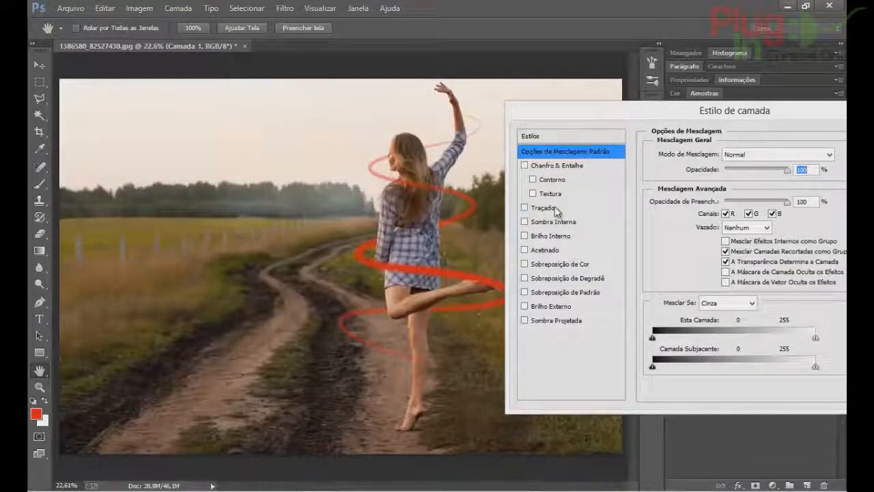
{"action": "left_click", "coordinate": [554, 236]}
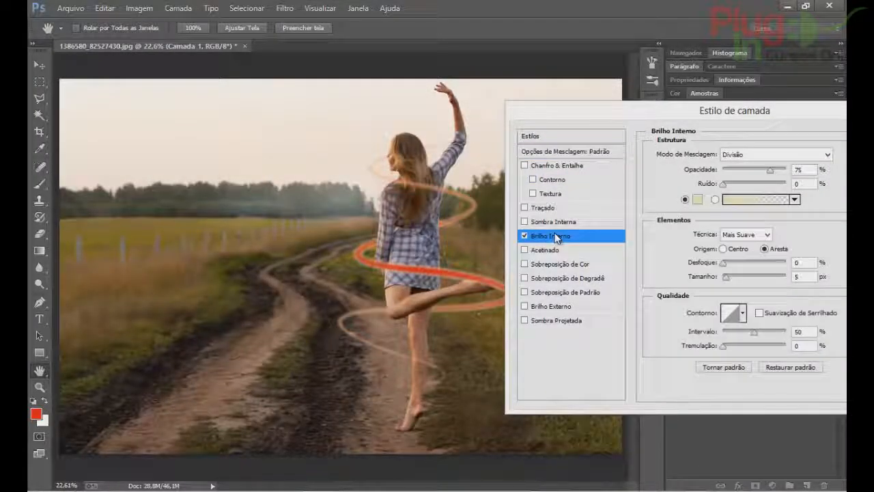
{"action": "left_click", "coordinate": [554, 305]}
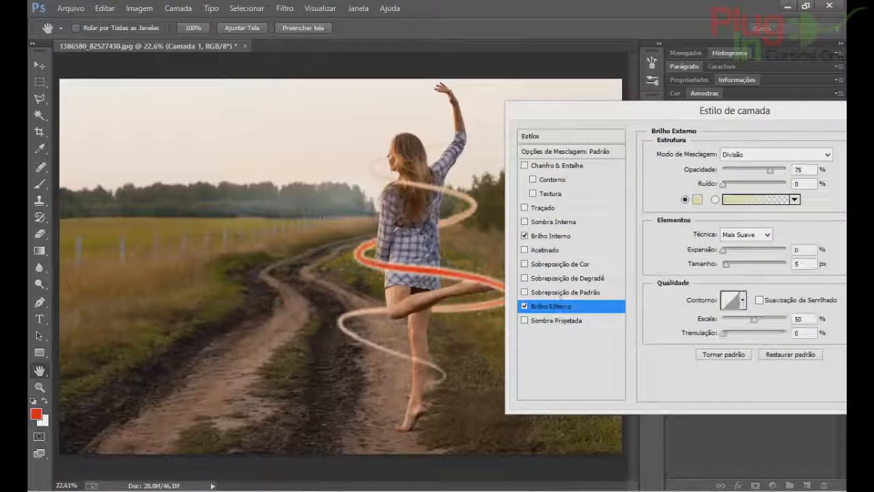
{"action": "left_click", "coordinate": [697, 198]}
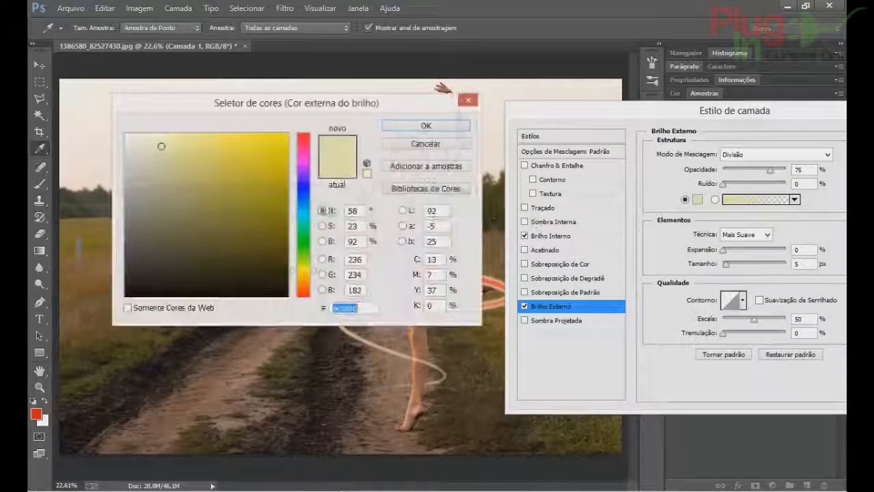
{"action": "left_click_drag", "start_coordinate": [295, 205], "coordinate": [301, 141]}
{"action": "left_click", "coordinate": [284, 177]}
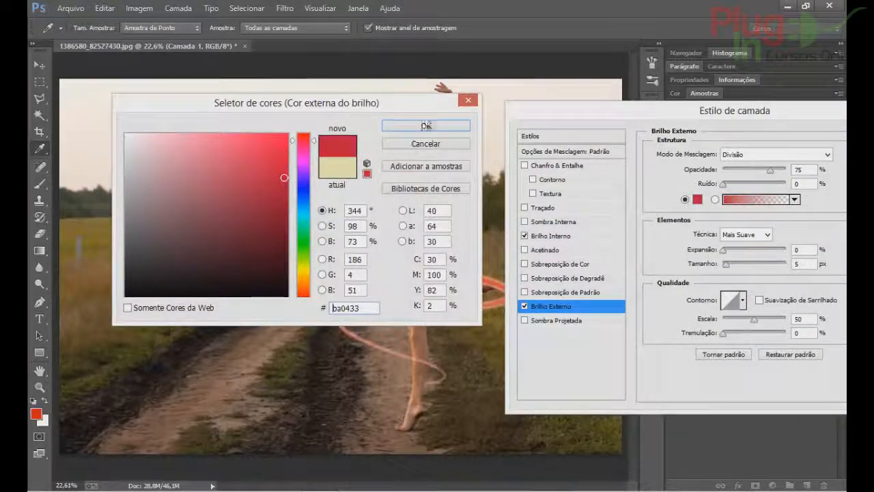
{"action": "left_click", "coordinate": [426, 125]}
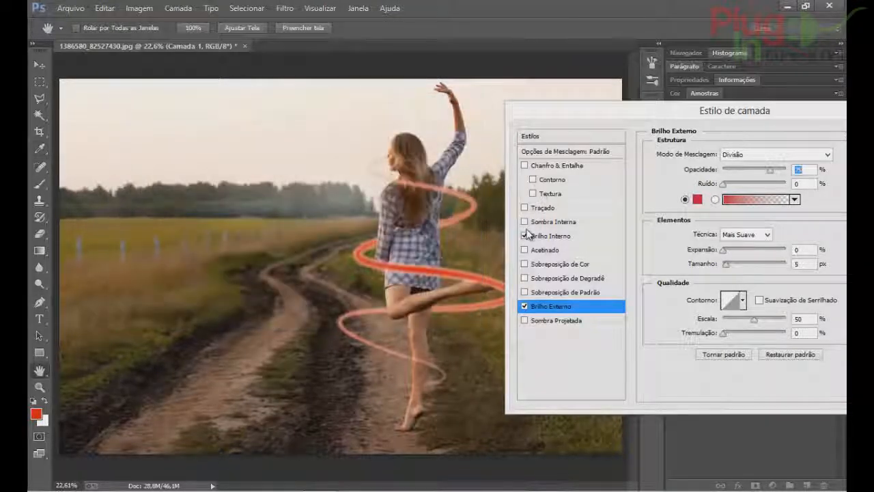
Replace the stroke layer's Inner Glow with a Drop Shadow, trying Bevel & Emboss first, and apply the layer styles.
{"action": "left_click", "coordinate": [557, 165]}
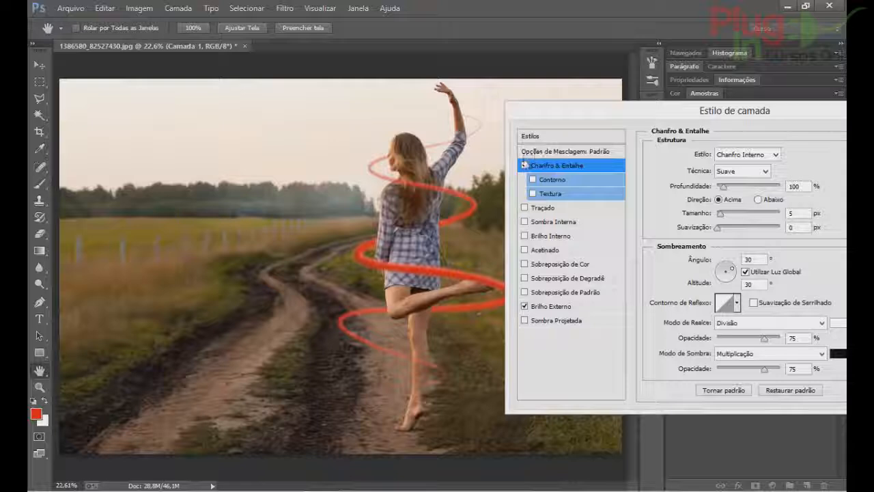
{"action": "left_click", "coordinate": [524, 166]}
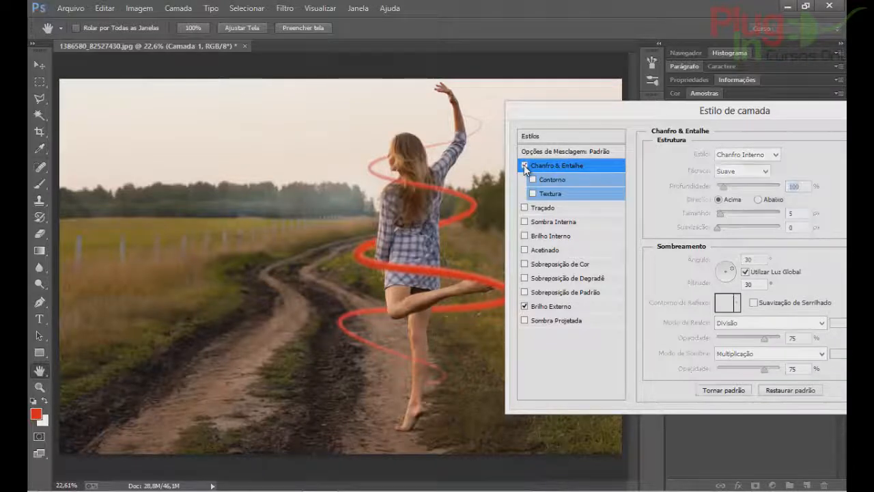
{"action": "left_click", "coordinate": [547, 321]}
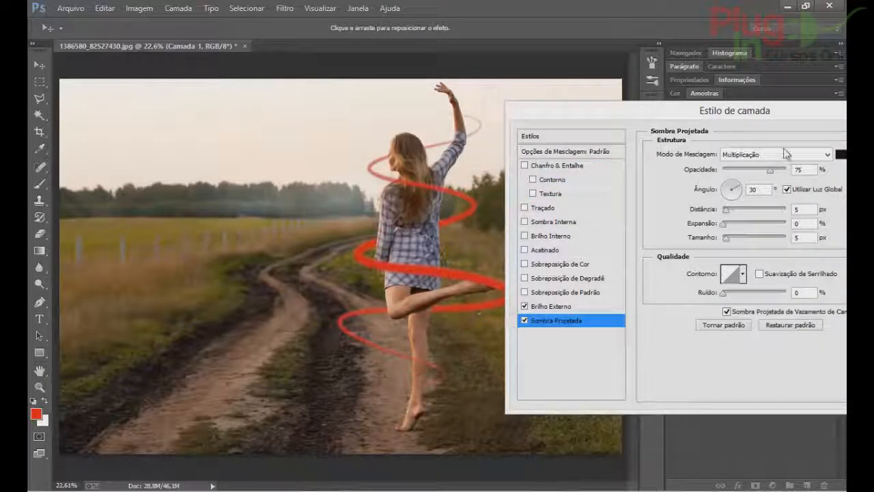
{"action": "left_click_drag", "start_coordinate": [828, 120], "coordinate": [638, 124]}
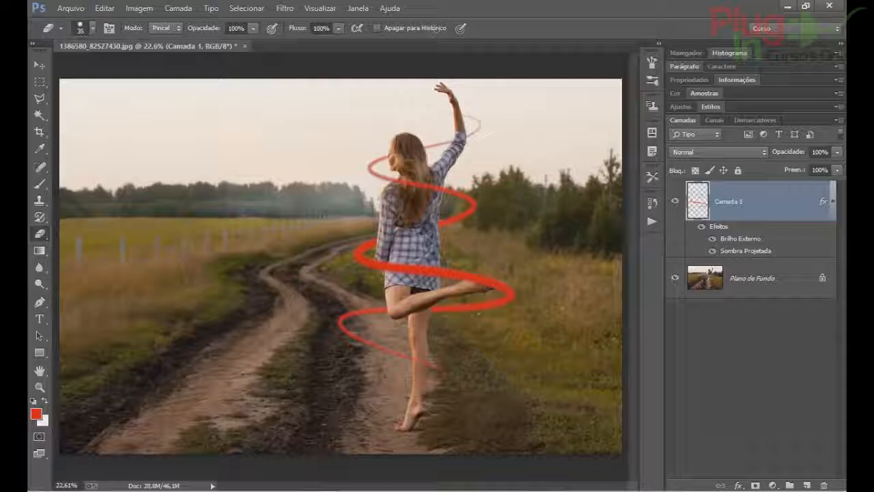
Close the photo without saving its changes and create a new blank white document.
{"action": "left_click", "coordinate": [244, 46]}
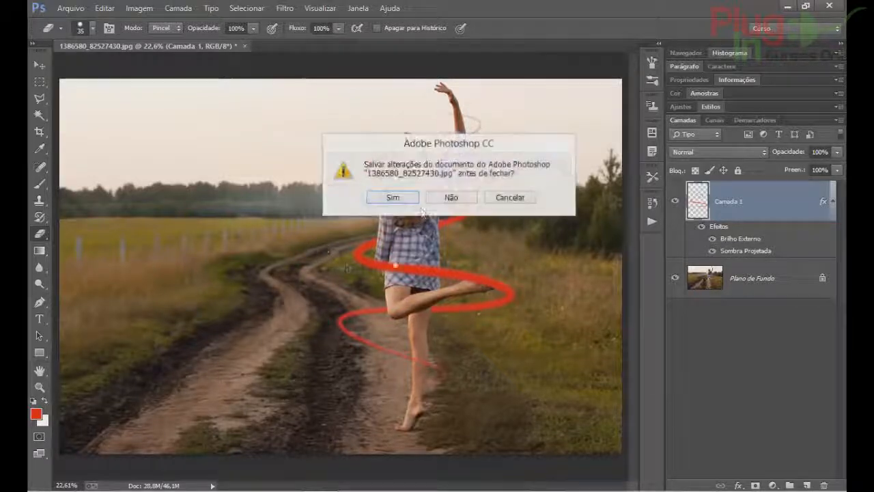
{"action": "left_click", "coordinate": [450, 198]}
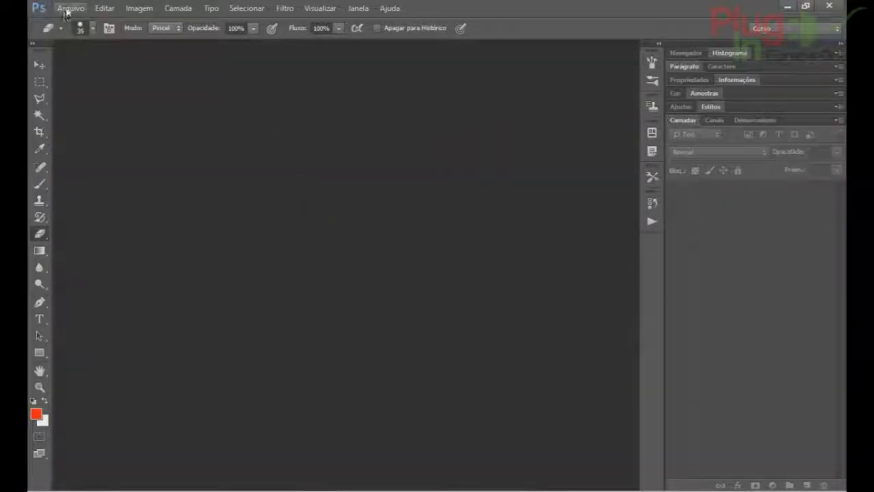
{"action": "left_click", "coordinate": [70, 8]}
{"action": "left_click", "coordinate": [79, 23]}
{"action": "left_click", "coordinate": [463, 112]}
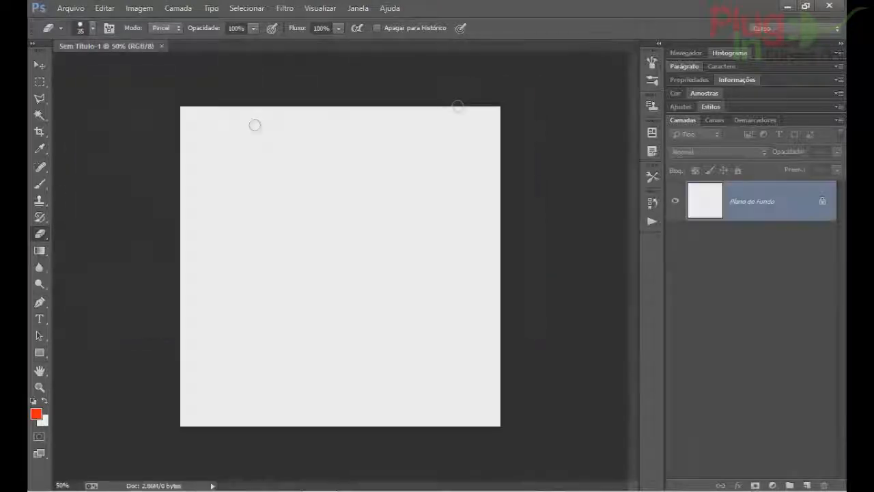
Draw an open six-point path with the Pen tool, curving down and around the canvas centre and ending in a straight segment near the upper edge.
{"action": "left_click", "coordinate": [41, 303]}
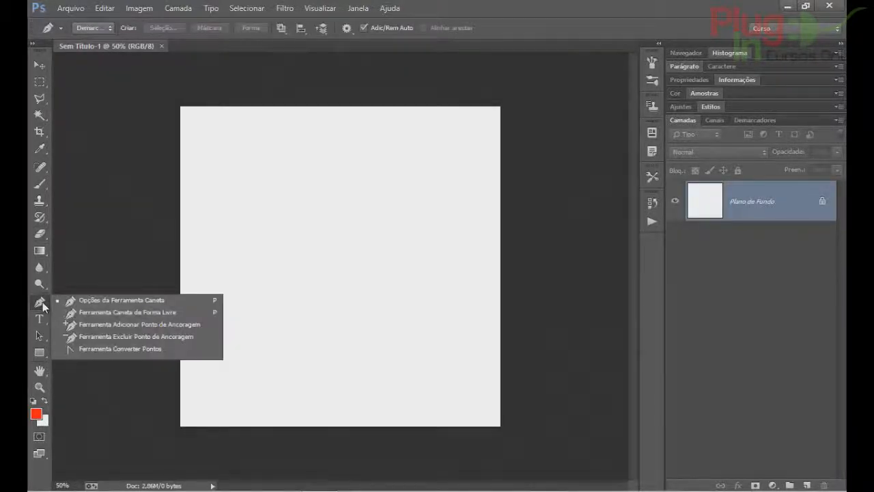
{"action": "left_click", "coordinate": [133, 300]}
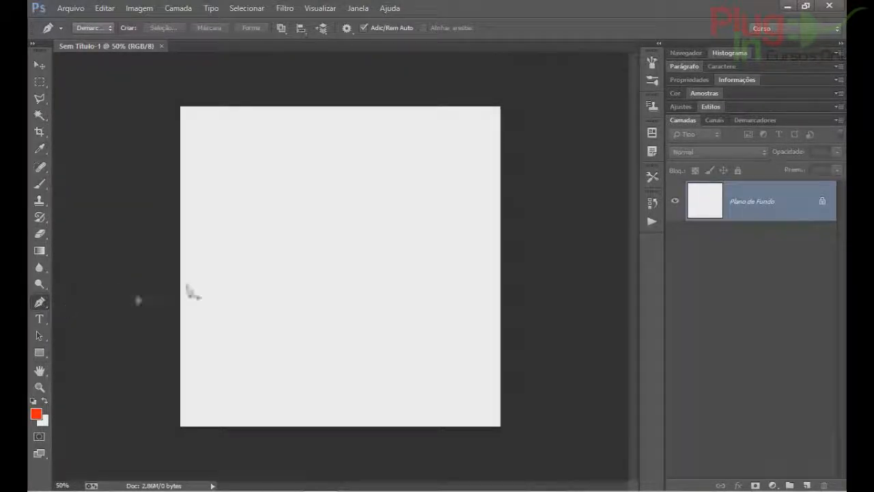
{"action": "left_click", "coordinate": [240, 185]}
{"action": "left_click_drag", "start_coordinate": [340, 215], "coordinate": [339, 273]}
{"action": "left_click_drag", "start_coordinate": [337, 309], "coordinate": [370, 324]}
{"action": "left_click_drag", "start_coordinate": [441, 250], "coordinate": [427, 182]}
{"action": "left_click_drag", "start_coordinate": [397, 150], "coordinate": [297, 132]}
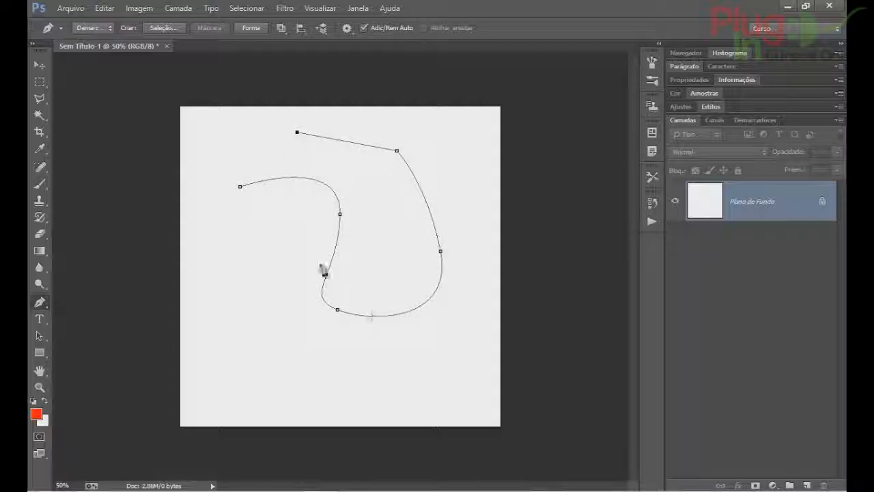
Add four anchor points along the path, reshaping its inner, lower and upper-left curves with three of them.
{"action": "left_click_drag", "start_coordinate": [325, 273], "coordinate": [390, 267]}
{"action": "left_click_drag", "start_coordinate": [424, 301], "coordinate": [463, 341]}
{"action": "left_click", "coordinate": [426, 202]}
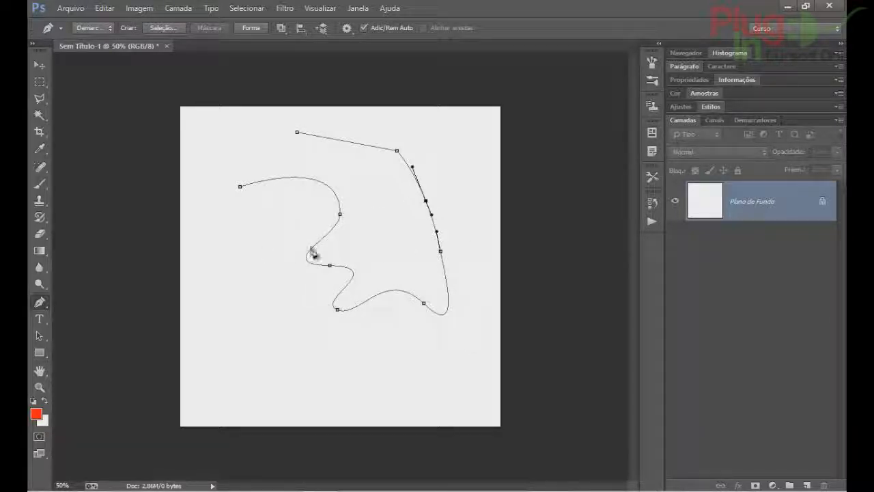
{"action": "left_click_drag", "start_coordinate": [308, 178], "coordinate": [264, 237]}
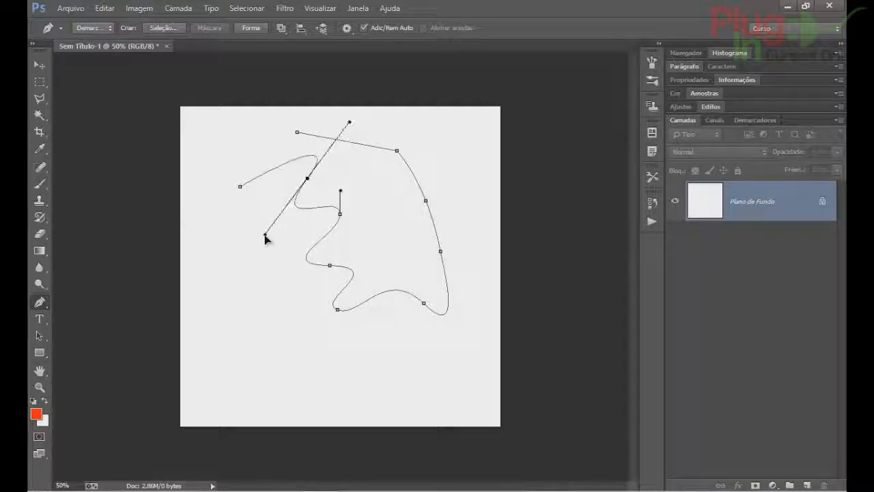
Delete the three added anchor points that bend the curves, and convert the two points on the path's right side to corners.
{"action": "left_click", "coordinate": [307, 178]}
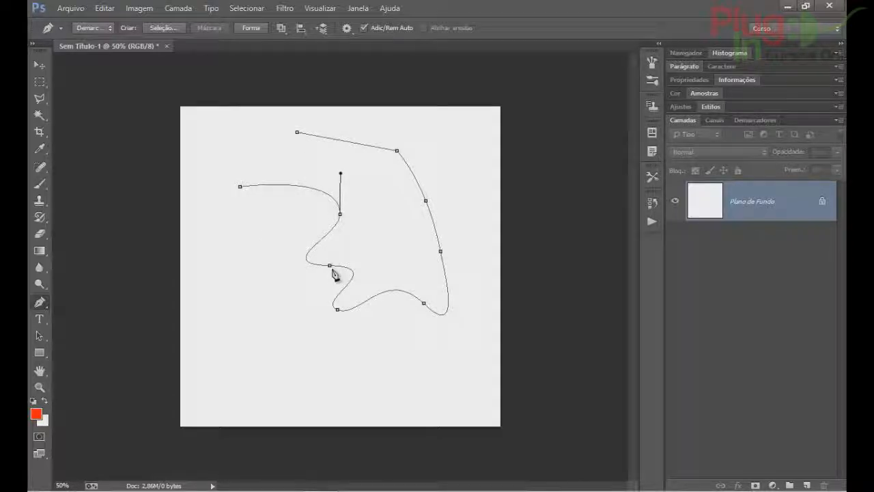
{"action": "left_click", "coordinate": [329, 267]}
{"action": "left_click", "coordinate": [424, 304]}
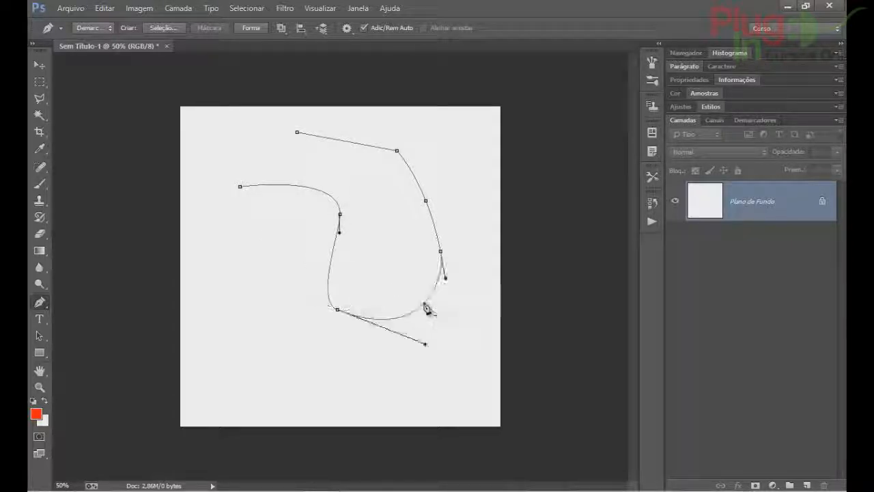
{"action": "left_click", "coordinate": [440, 252], "text": "alt"}
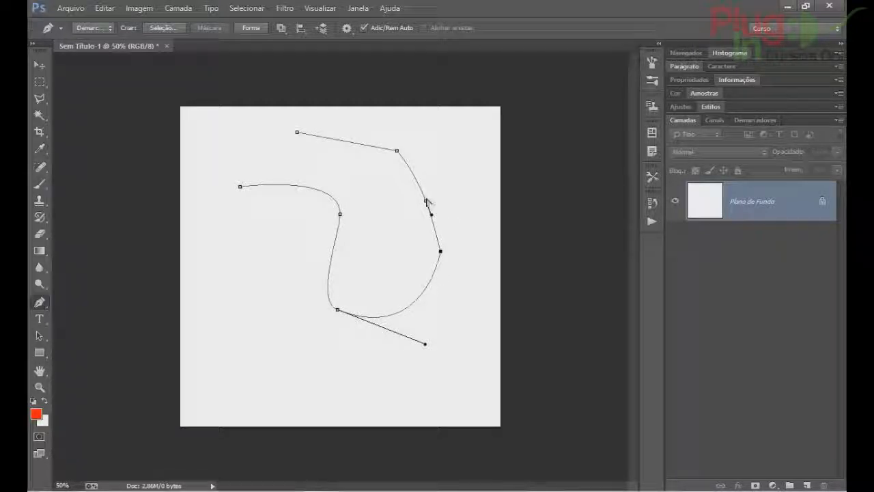
{"action": "left_click", "coordinate": [425, 200], "text": "alt"}
Draw a tall, wavy closed outline with the Freeform Pen tool in the left half of the canvas, beside the first path.
{"action": "left_click", "coordinate": [39, 303]}
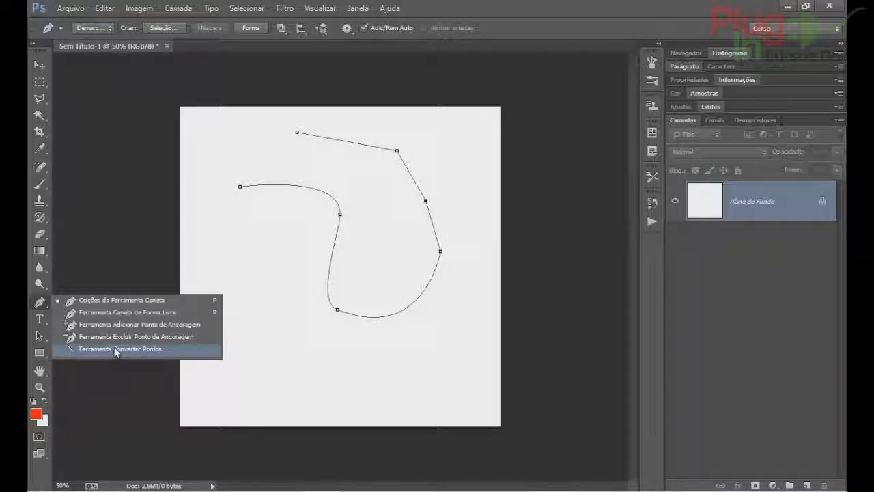
{"action": "left_click", "coordinate": [113, 313]}
{"action": "mouse_move", "coordinate": [264, 210]}
{"action": "left_mouse_down"}
{"action": "mouse_move", "coordinate": [267, 273]}
{"action": "mouse_move", "coordinate": [249, 328]}
{"action": "mouse_move", "coordinate": [288, 407]}
{"action": "mouse_move", "coordinate": [307, 373]}
{"action": "mouse_move", "coordinate": [306, 247]}
{"action": "mouse_move", "coordinate": [294, 204]}
{"action": "mouse_move", "coordinate": [268, 214]}
{"action": "left_mouse_up"}
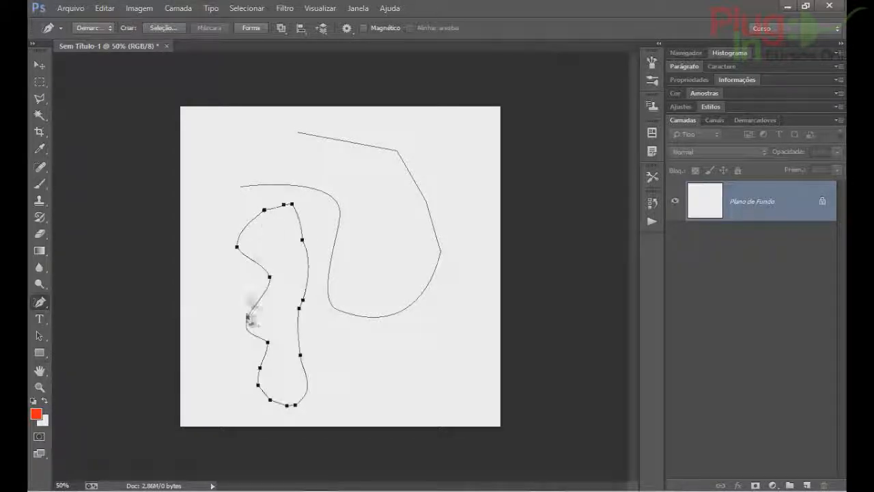